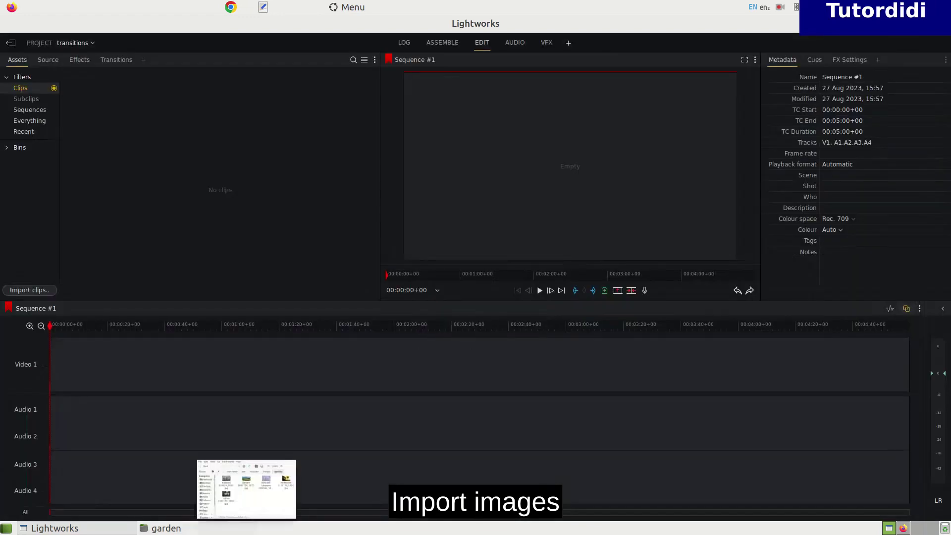
# Import the five flower and garden images from the garden folder, close the folder window, and clear the clip selection.
pyautogui.click(158, 529)
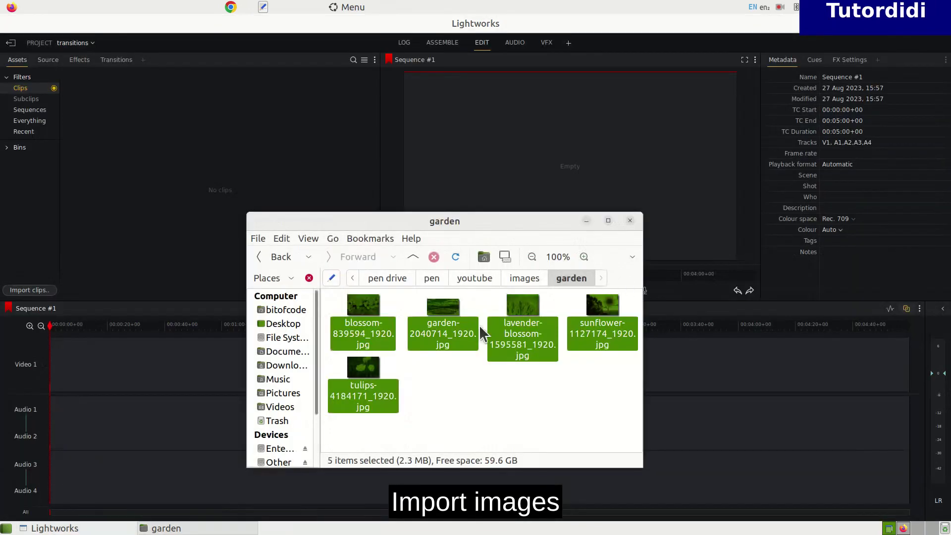
pyautogui.moveTo(463, 322); pyautogui.dragTo(225, 123)
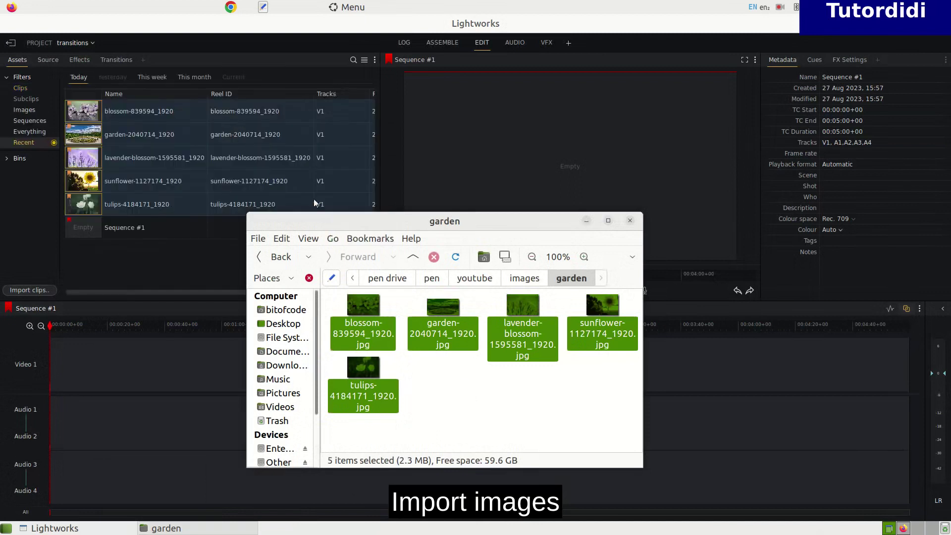
pyautogui.click(630, 221)
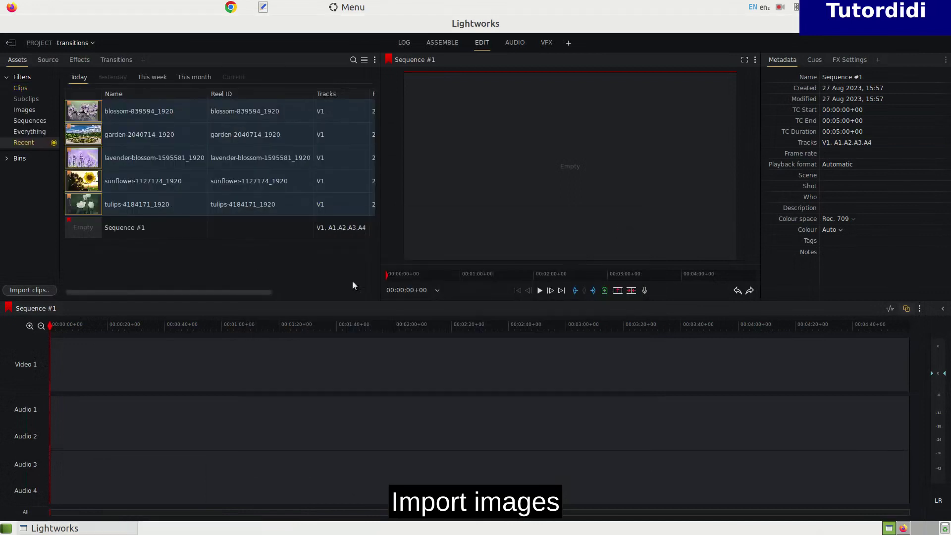
pyautogui.click(163, 204)
pyautogui.click(206, 250)
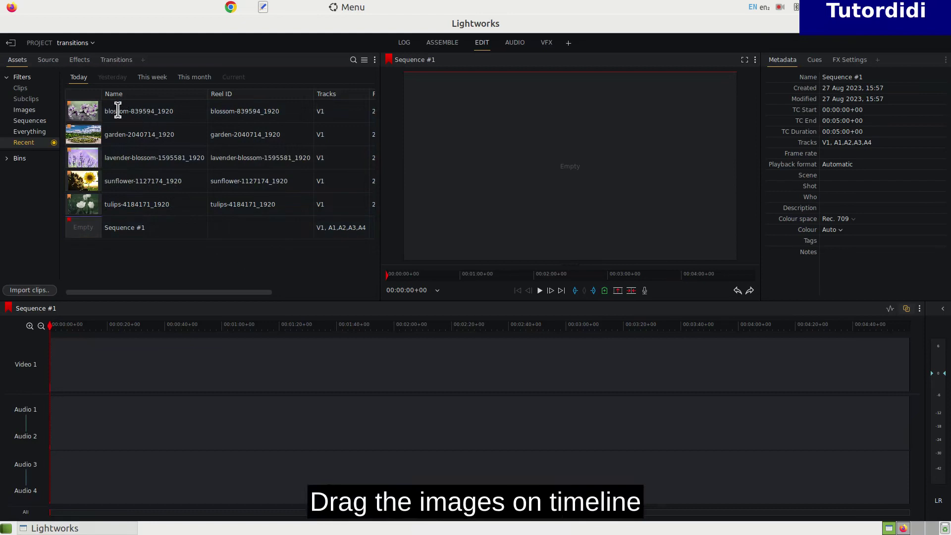
# Place the blossom, garden, lavender, sunflower and tulips images end to end on the Video 1 track in that order.
pyautogui.moveTo(86, 108); pyautogui.dragTo(131, 359)
pyautogui.moveTo(231, 355); pyautogui.dragTo(150, 349)
pyautogui.moveTo(84, 158); pyautogui.dragTo(275, 357)
pyautogui.moveTo(85, 187); pyautogui.dragTo(550, 364)
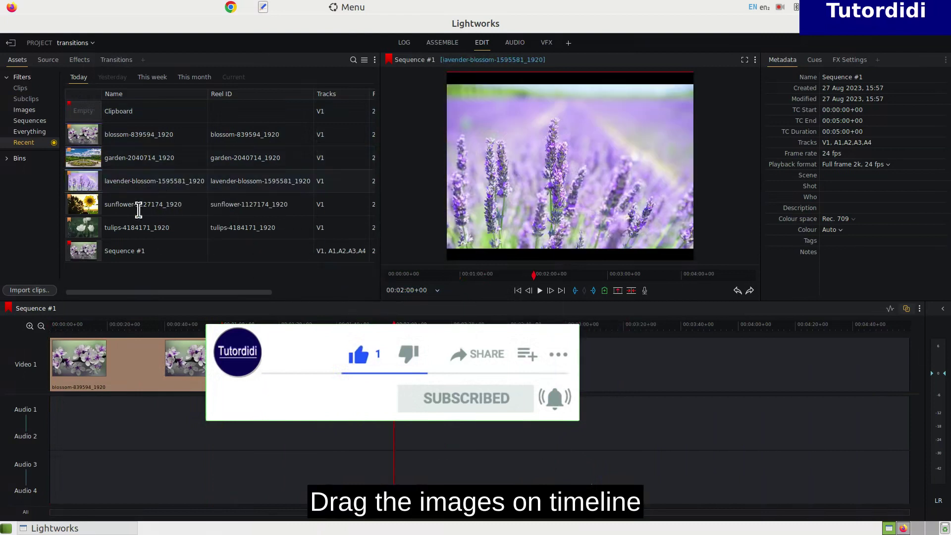
pyautogui.moveTo(85, 208); pyautogui.dragTo(568, 360)
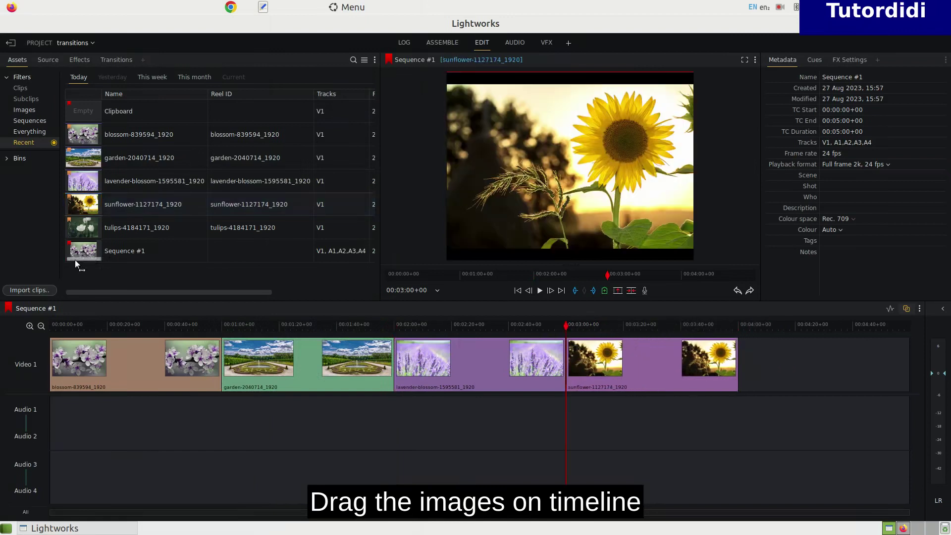
pyautogui.moveTo(94, 227); pyautogui.dragTo(741, 367)
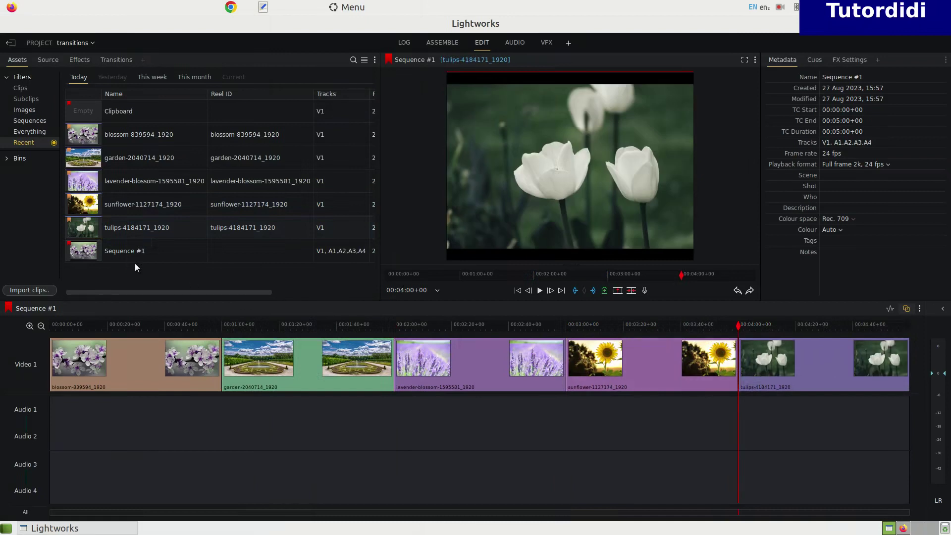
pyautogui.moveTo(90, 251); pyautogui.dragTo(828, 425)
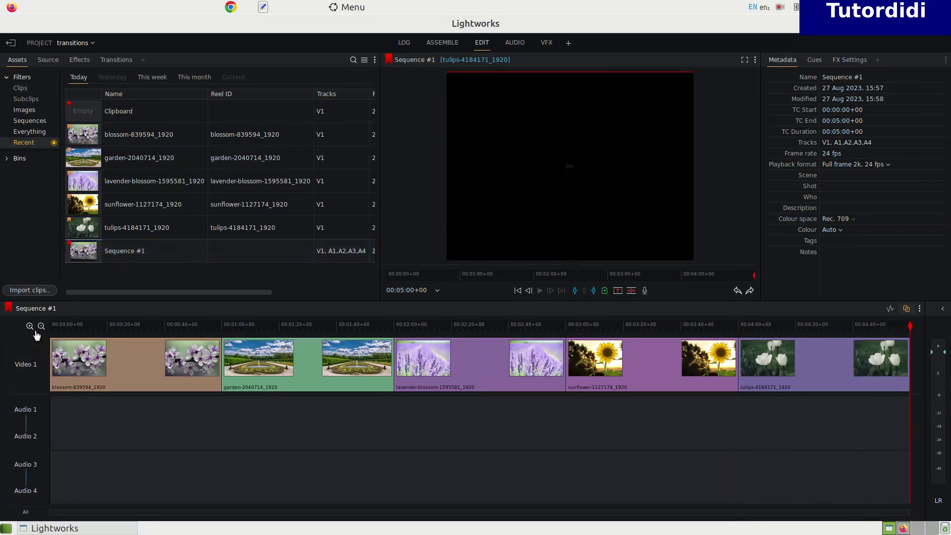
# Move the playhead to the cut between the blossom and garden clips, at about 00:01:00.
pyautogui.click(30, 327)
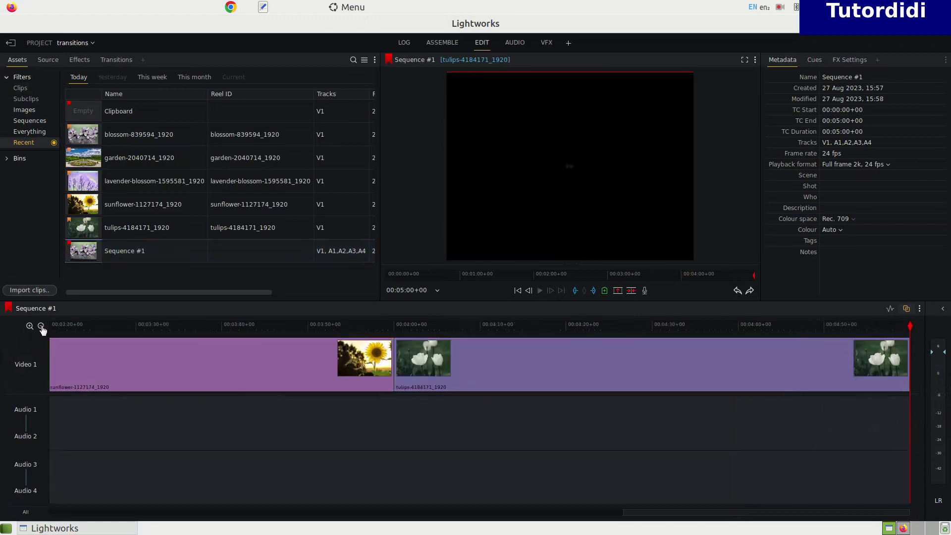
pyautogui.click(42, 327)
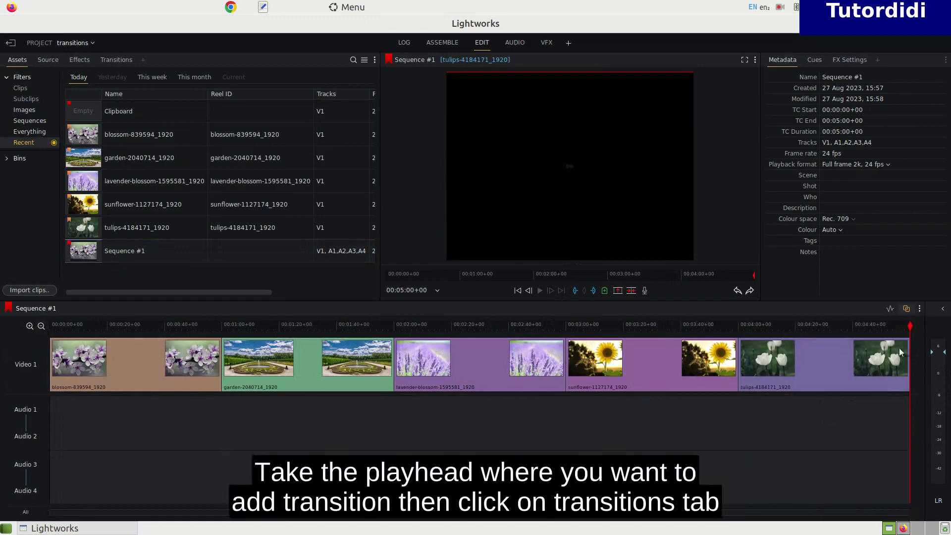
pyautogui.click(911, 328)
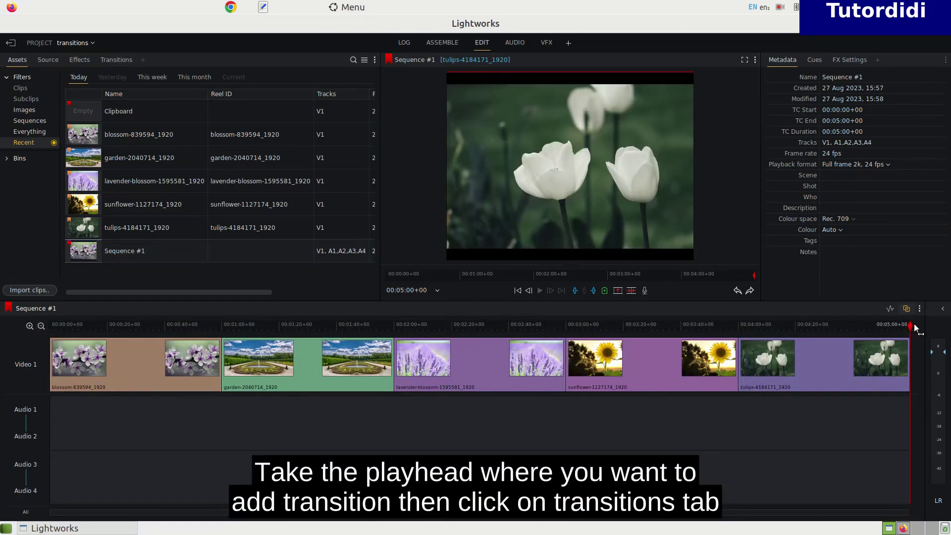
pyautogui.moveTo(911, 325); pyautogui.dragTo(205, 408)
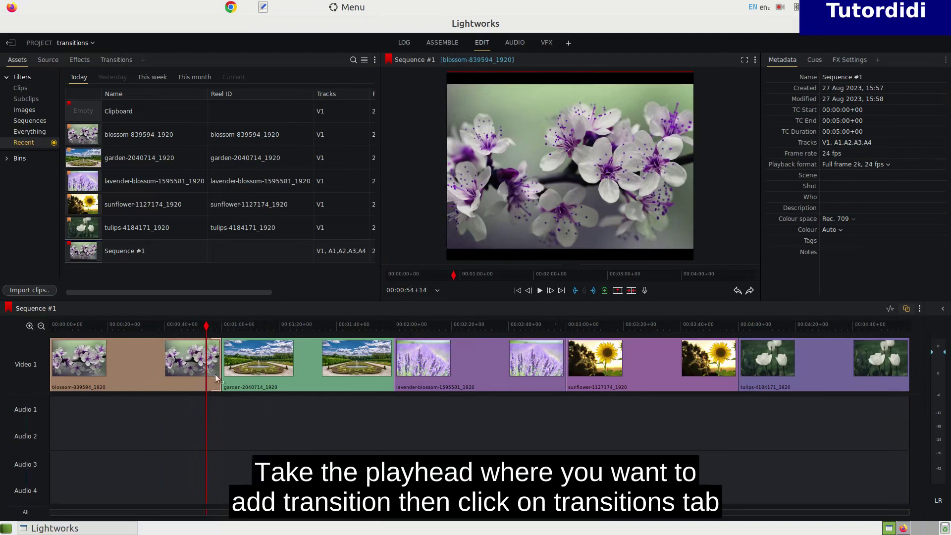
pyautogui.click(209, 324)
pyautogui.moveTo(209, 324); pyautogui.dragTo(222, 325)
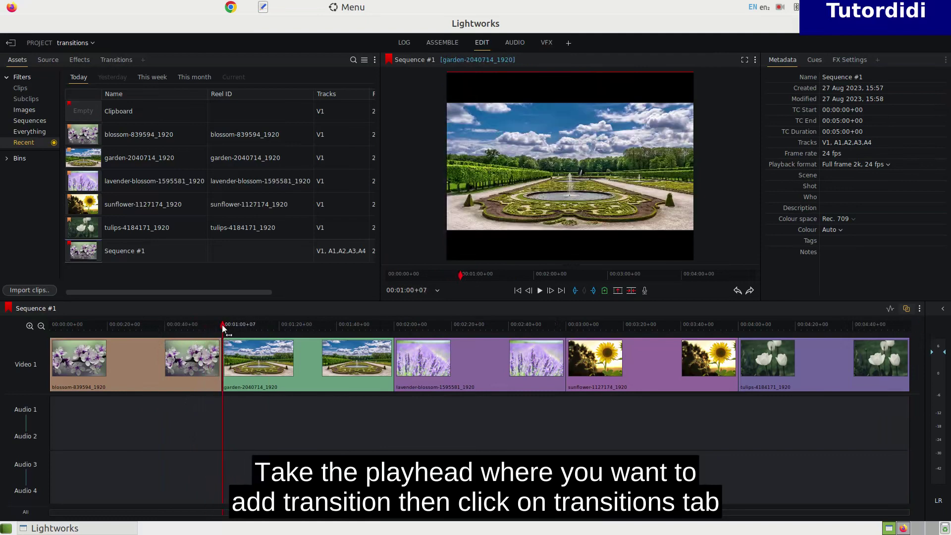
# Add a Box 3 transition between the blossom and garden clips and play back that section.
pyautogui.click(121, 61)
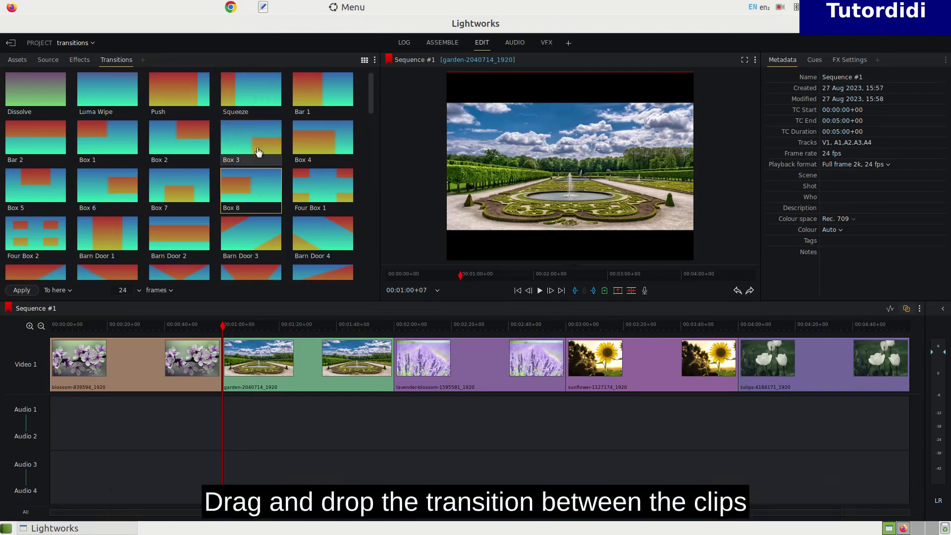
pyautogui.moveTo(260, 152); pyautogui.dragTo(219, 352)
pyautogui.hotkey('ctrl', 'z')
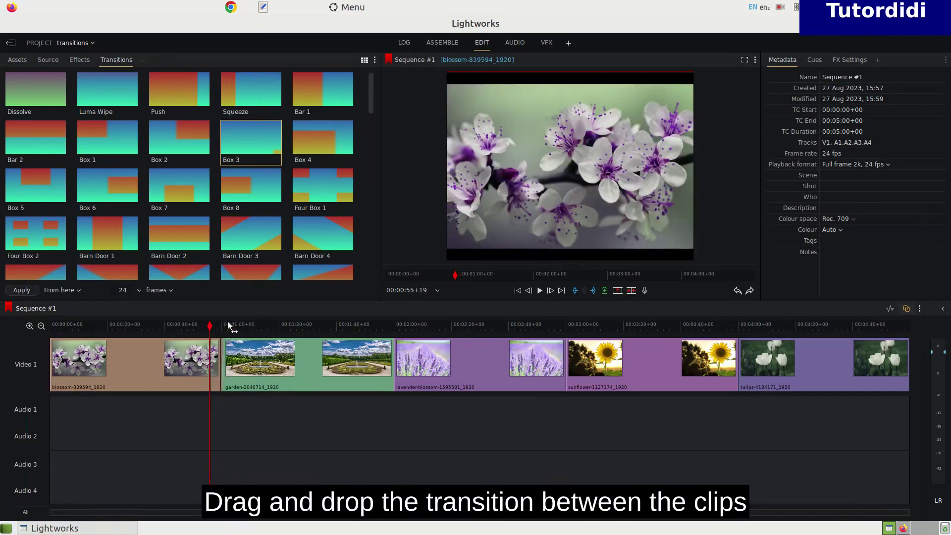
pyautogui.click(540, 291)
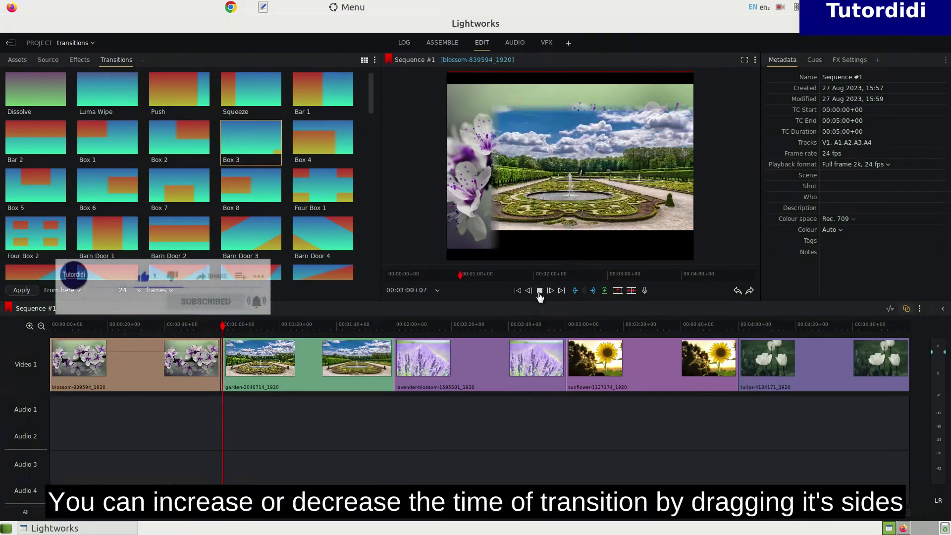
pyautogui.click(540, 290)
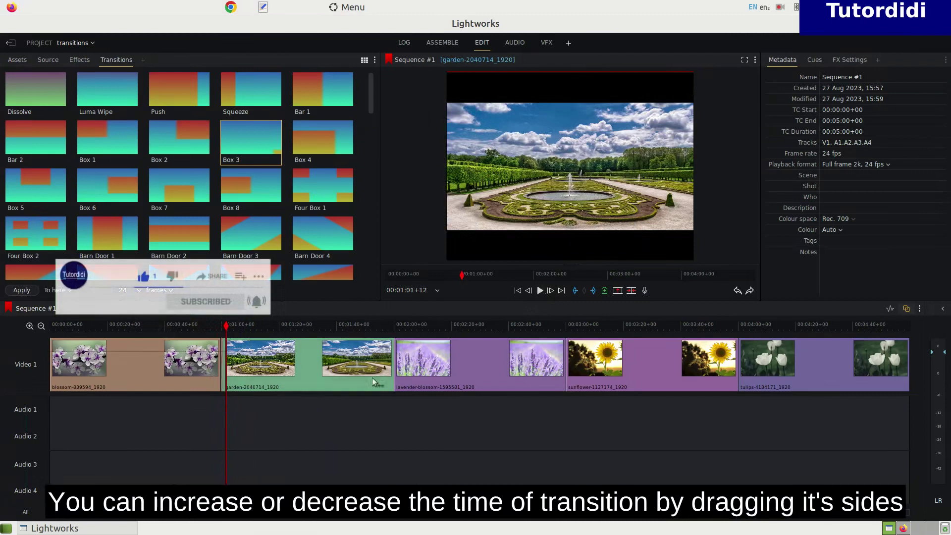
# Lengthen the transition between the blossom and garden clips, close the trim view, and play the transition back.
pyautogui.scroll(5, 299, 379)
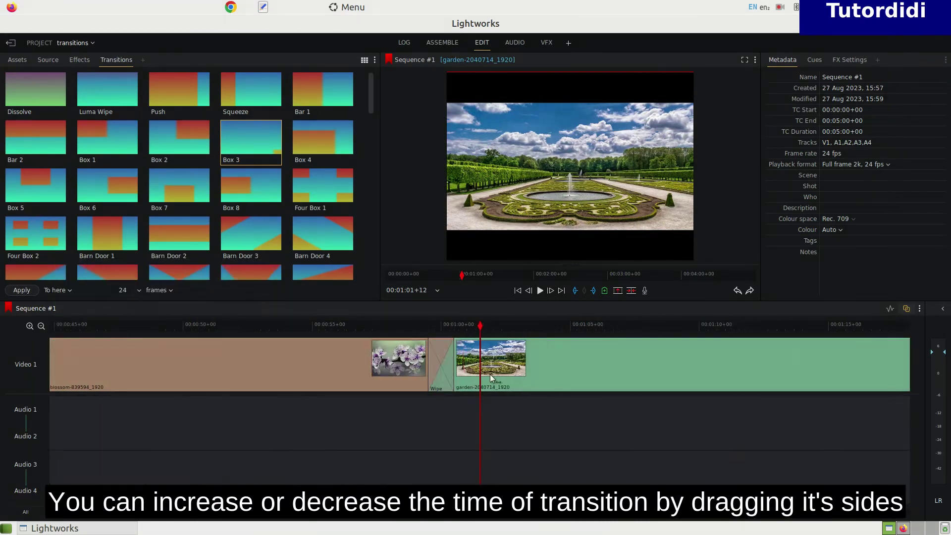
pyautogui.click(429, 359)
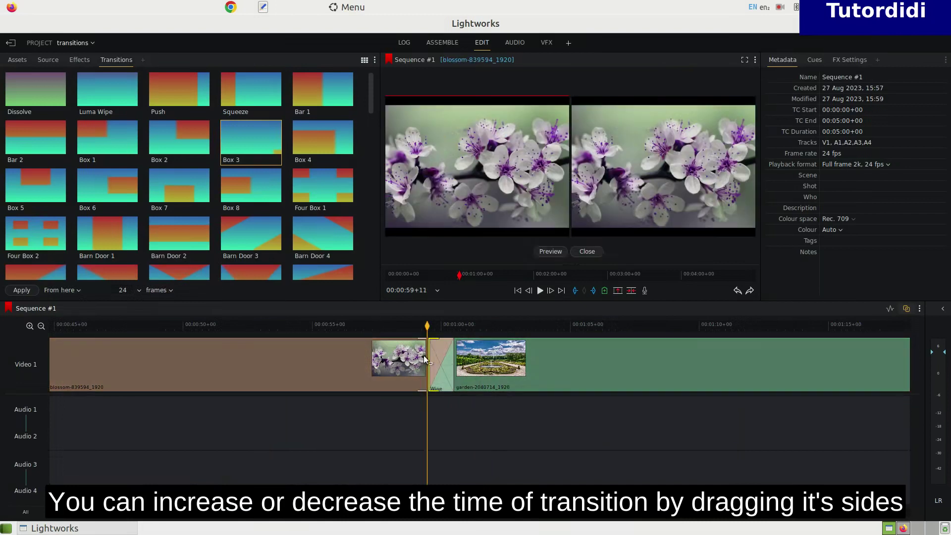
pyautogui.moveTo(430, 363)
pyautogui.mouseDown()
pyautogui.moveTo(465, 371)
pyautogui.moveTo(444, 364)
pyautogui.mouseUp()
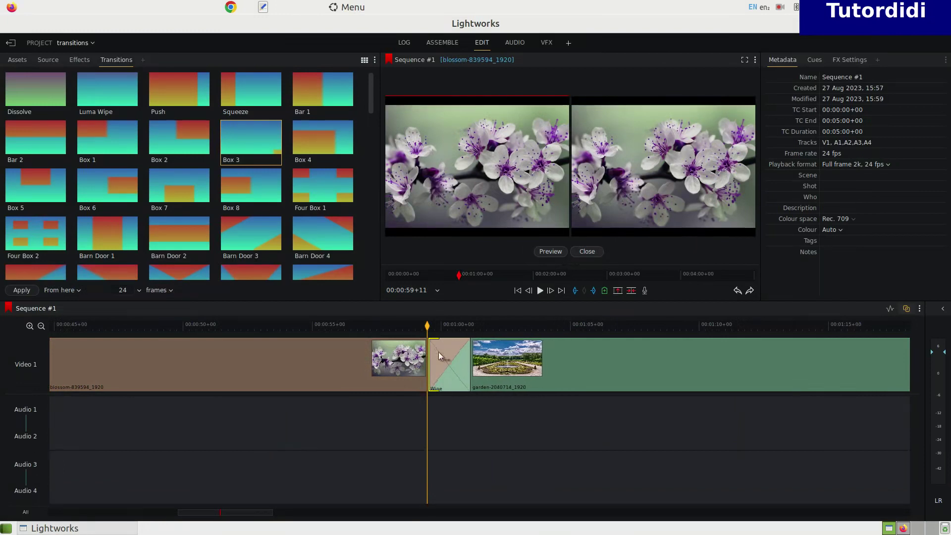
pyautogui.moveTo(425, 328); pyautogui.dragTo(400, 328)
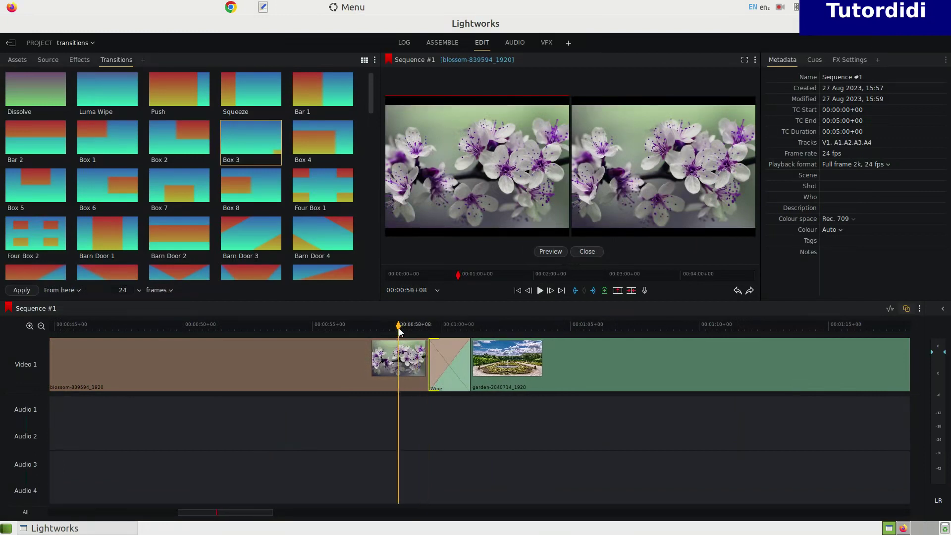
pyautogui.click(588, 252)
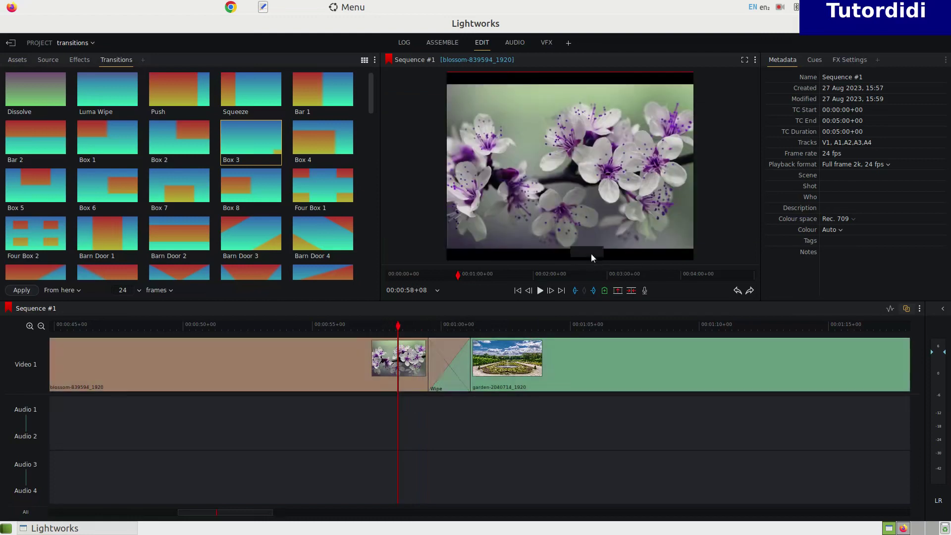
pyautogui.click(542, 291)
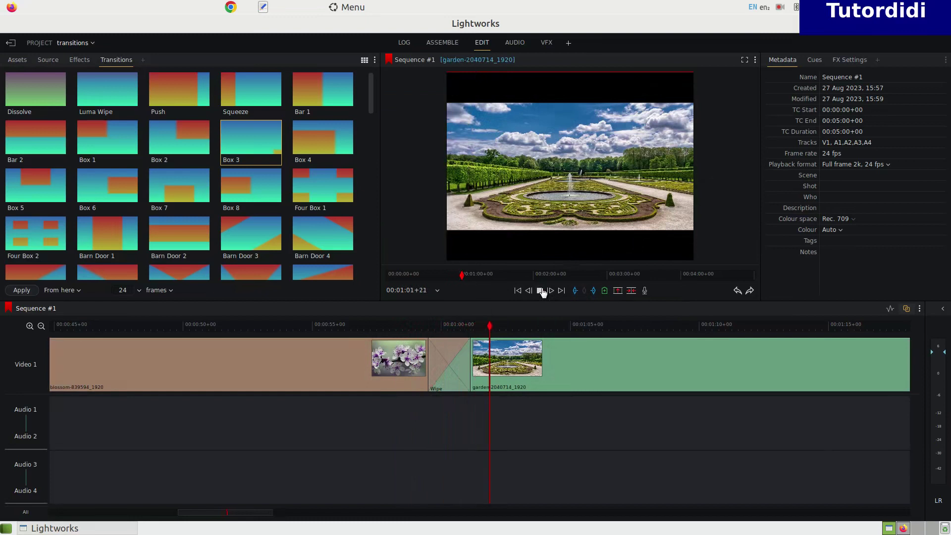
pyautogui.click(541, 291)
# Add a Barn Door 3 transition between the garden and lavender clips and play it back.
pyautogui.scroll(-5, 577, 402)
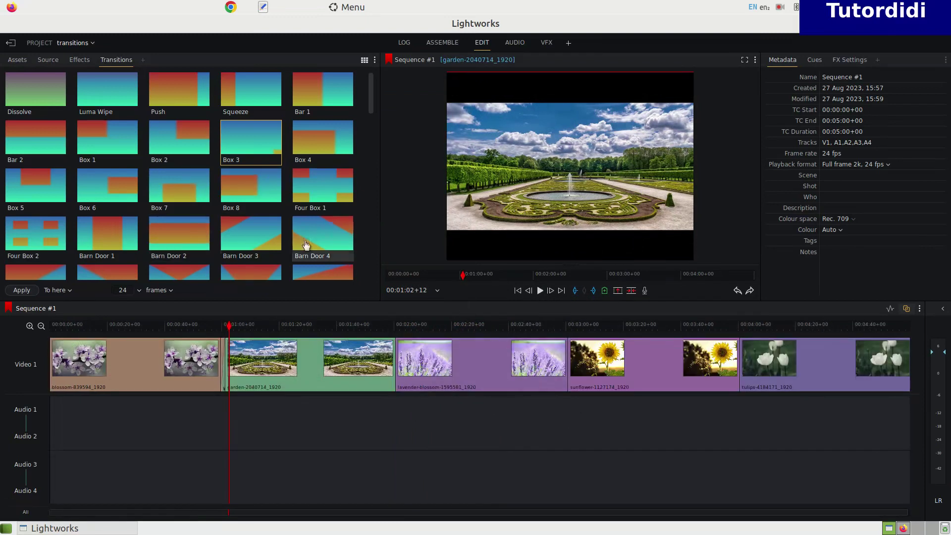
pyautogui.moveTo(252, 237); pyautogui.dragTo(395, 357)
pyautogui.click(381, 325)
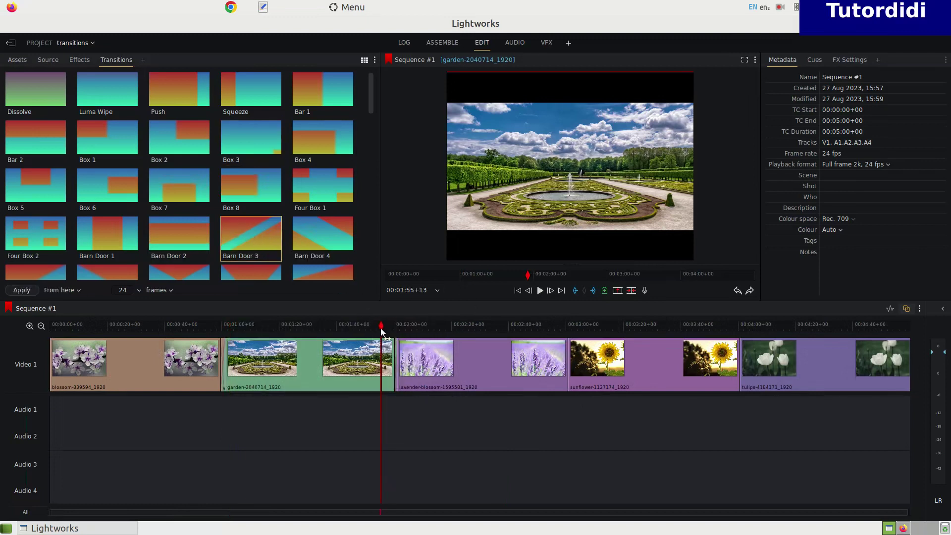
pyautogui.click(541, 291)
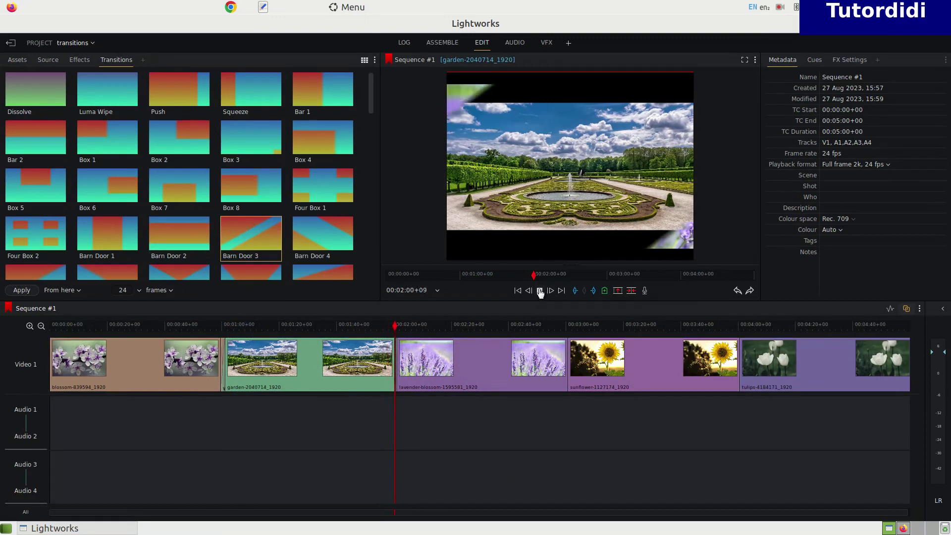
pyautogui.click(541, 290)
# Extend the end of the Barn Door 3 transition further into the lavender clip and preview the longer wipe.
pyautogui.scroll(5, 396, 390)
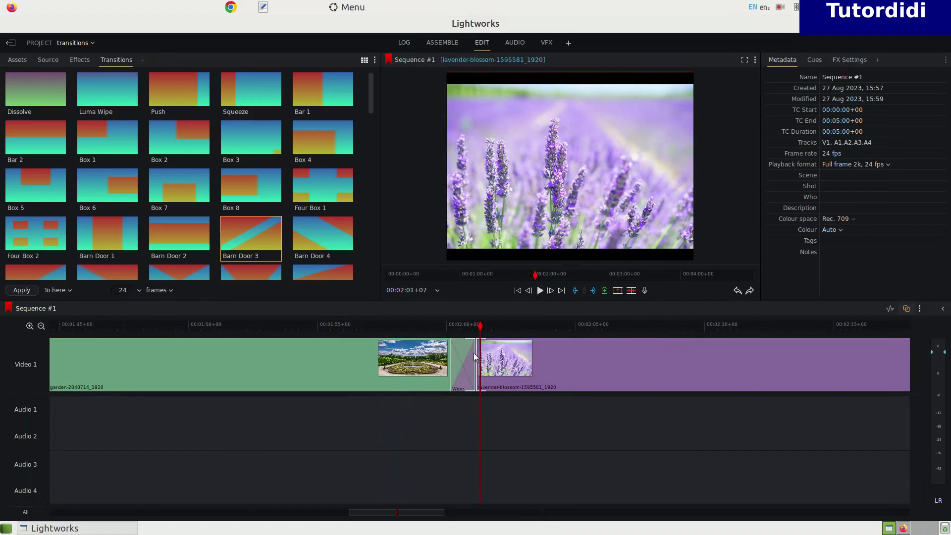
pyautogui.moveTo(476, 356); pyautogui.dragTo(506, 356)
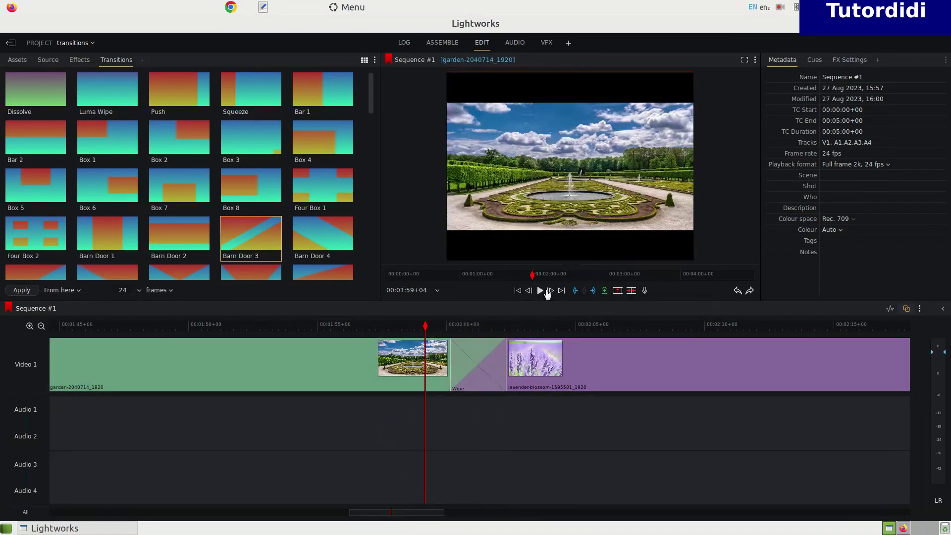
pyautogui.click(540, 292)
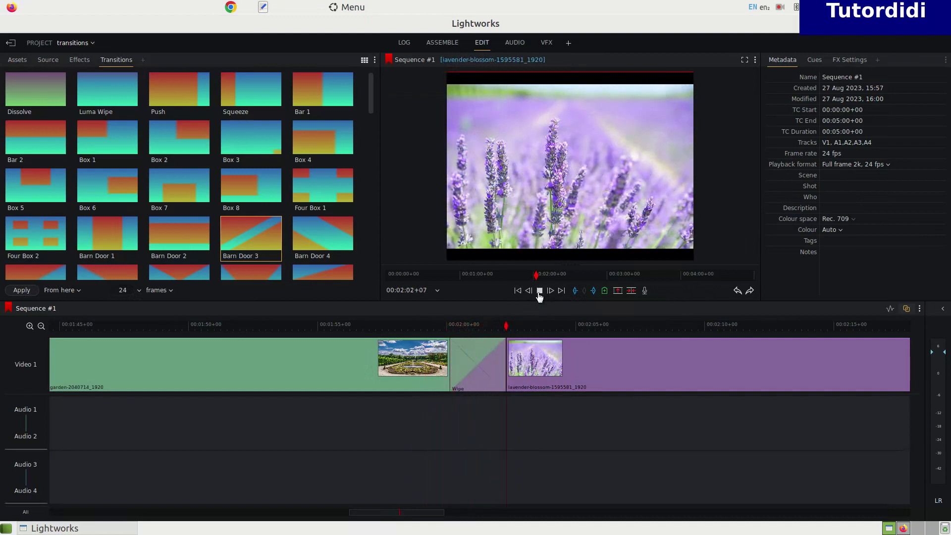
pyautogui.click(539, 291)
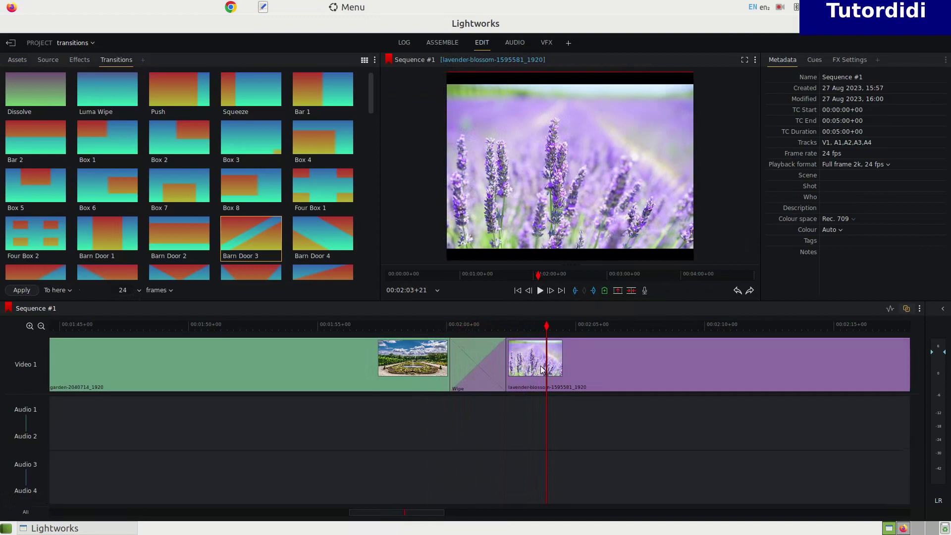
# Add a Four Box 1 transition between the lavender and sunflower clips.
pyautogui.scroll(-2, 541, 366)
pyautogui.scroll(-2, 541, 366)
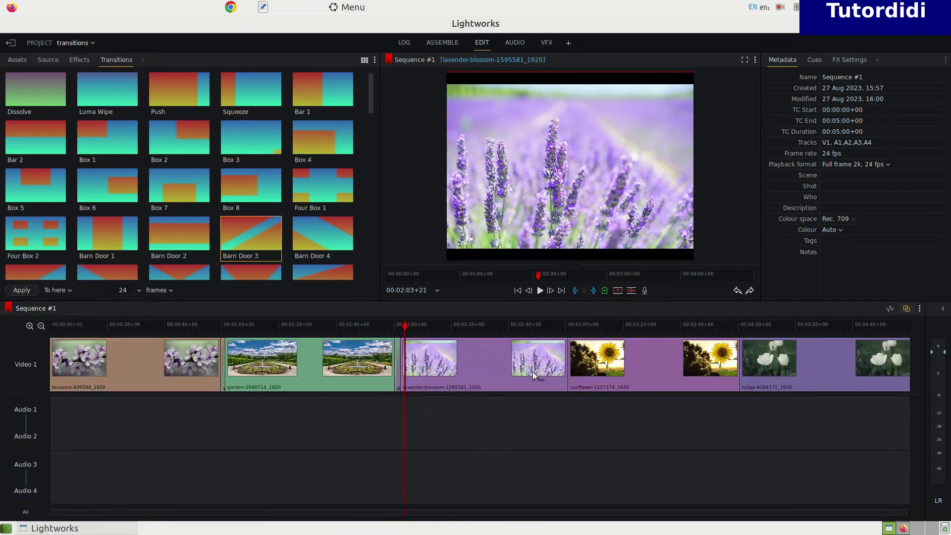
pyautogui.moveTo(331, 194); pyautogui.dragTo(562, 367)
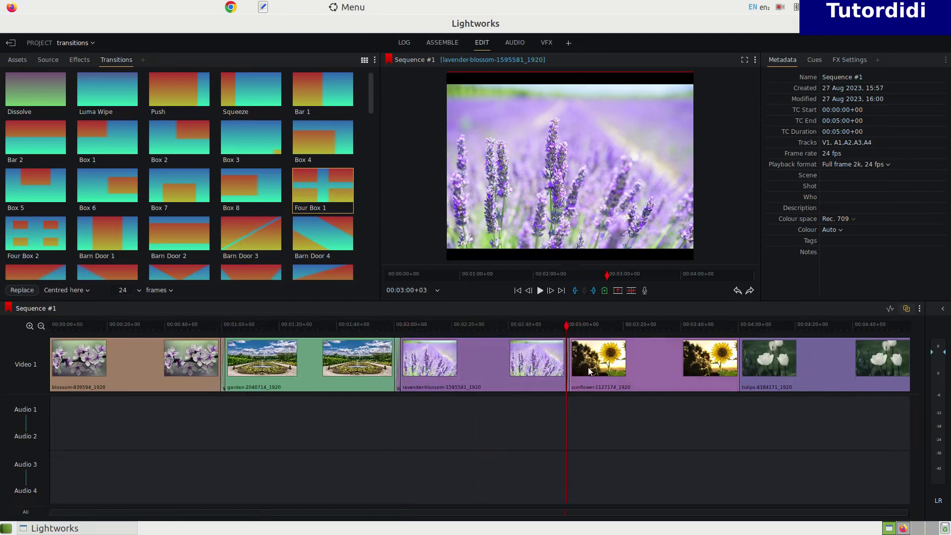
# Extend the end of the Four Box 1 transition further into the sunflower clip and play the longer wipe back.
pyautogui.scroll(5, 592, 374)
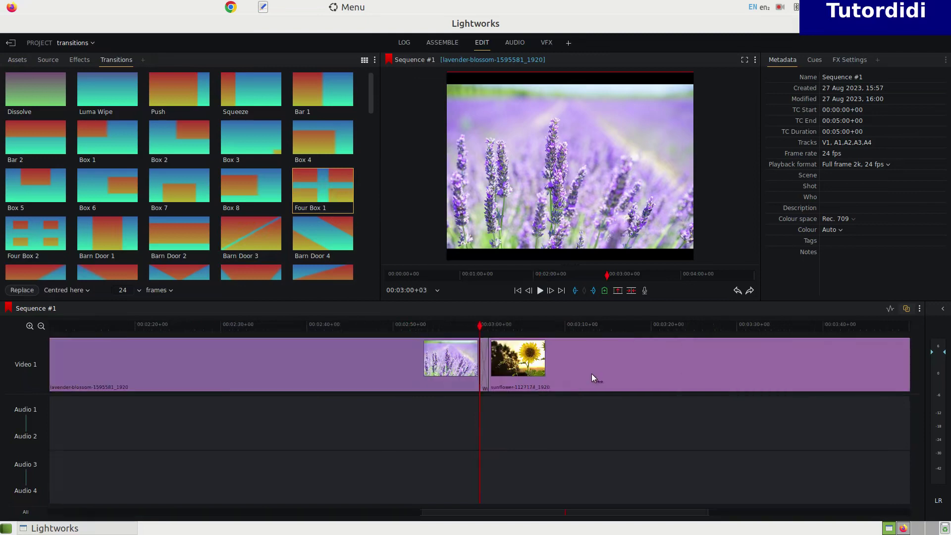
pyautogui.click(485, 361)
pyautogui.moveTo(508, 366); pyautogui.dragTo(528, 368)
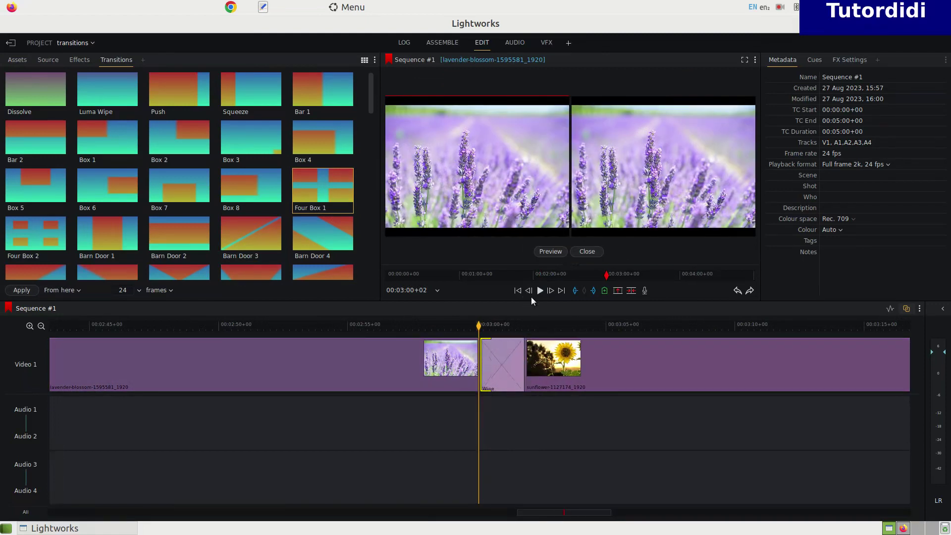
pyautogui.hotkey('ctrl', 'z')
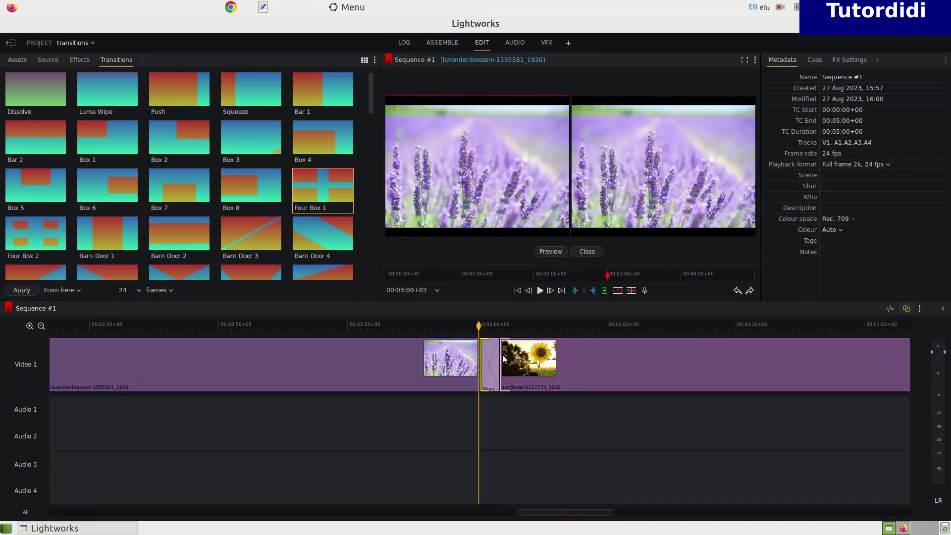
pyautogui.moveTo(501, 358); pyautogui.dragTo(519, 364)
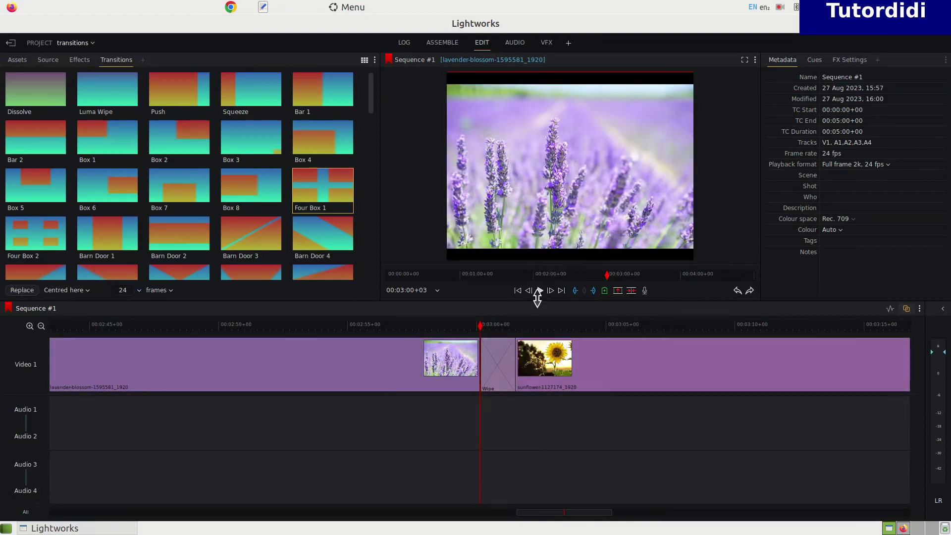
pyautogui.click(541, 291)
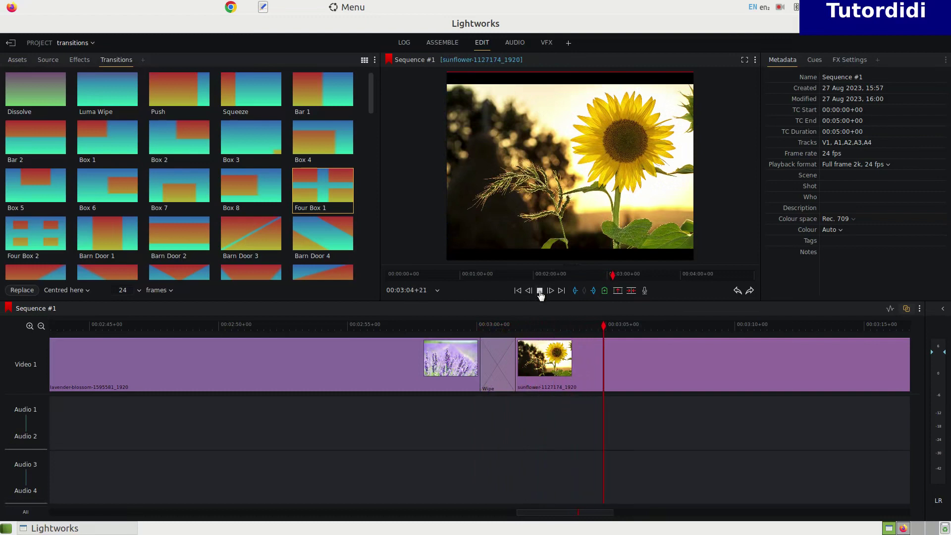
pyautogui.click(540, 291)
# Add a PinWheel 3 transition between the sunflower and tulips clips.
pyautogui.scroll(-5, 552, 402)
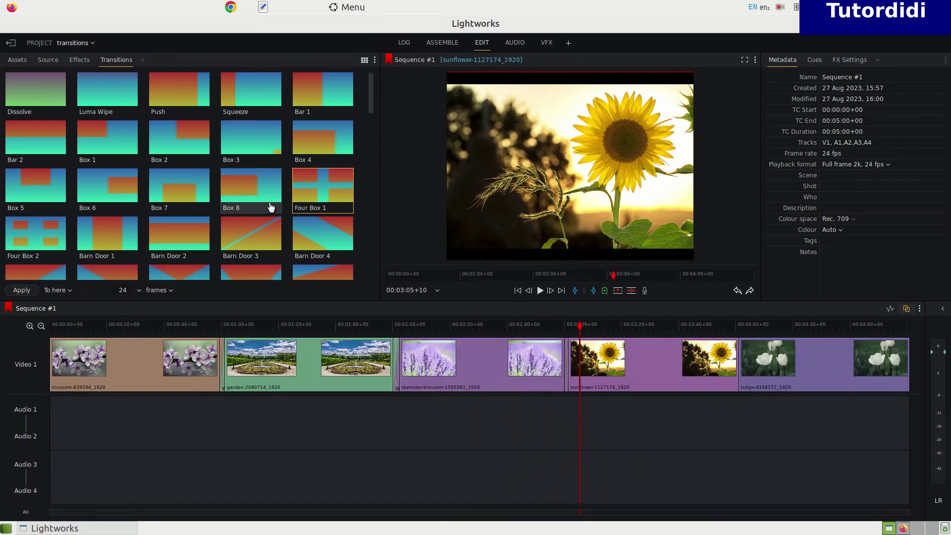
pyautogui.scroll(-6, 272, 207)
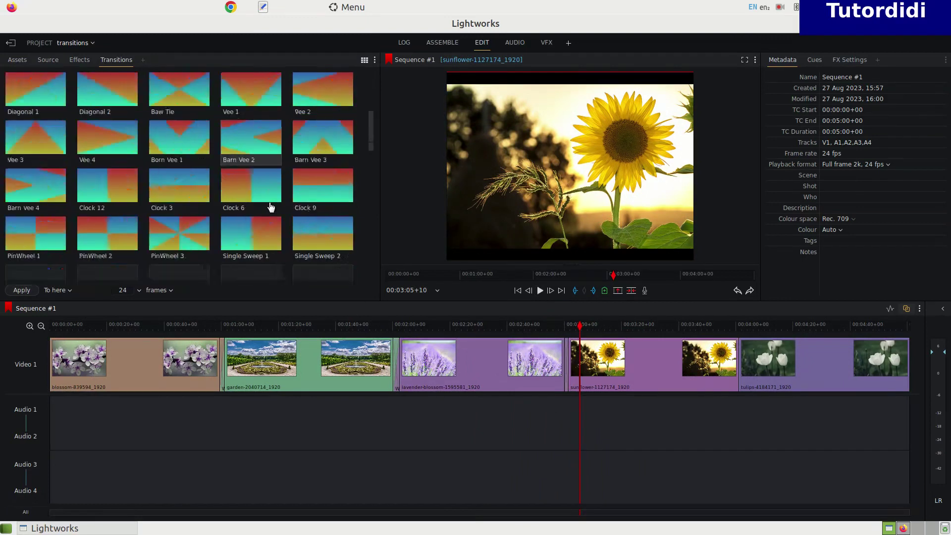
pyautogui.scroll(-2, 272, 206)
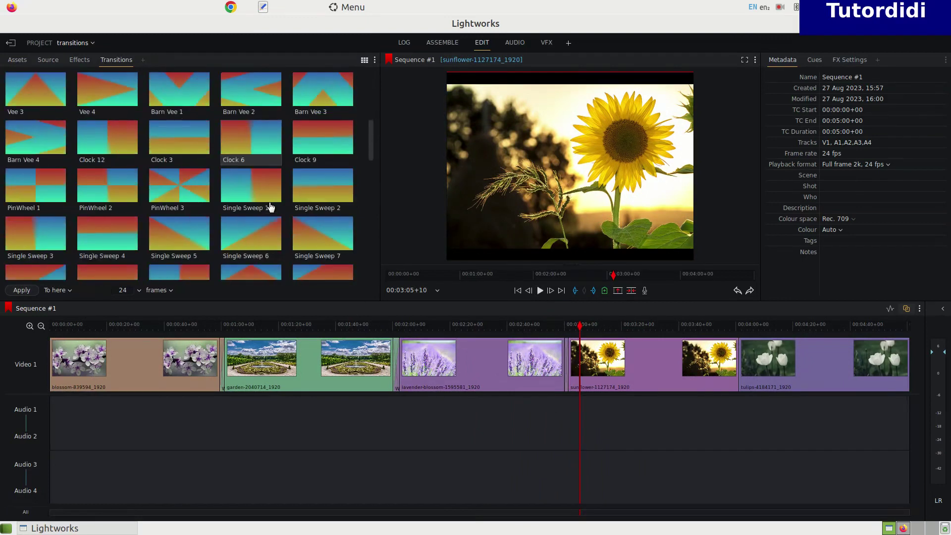
pyautogui.moveTo(179, 187); pyautogui.dragTo(738, 358)
# Extend the end of the PinWheel 3 transition into the tulips clip and play it back from just before the cut.
pyautogui.scroll(3, 747, 424)
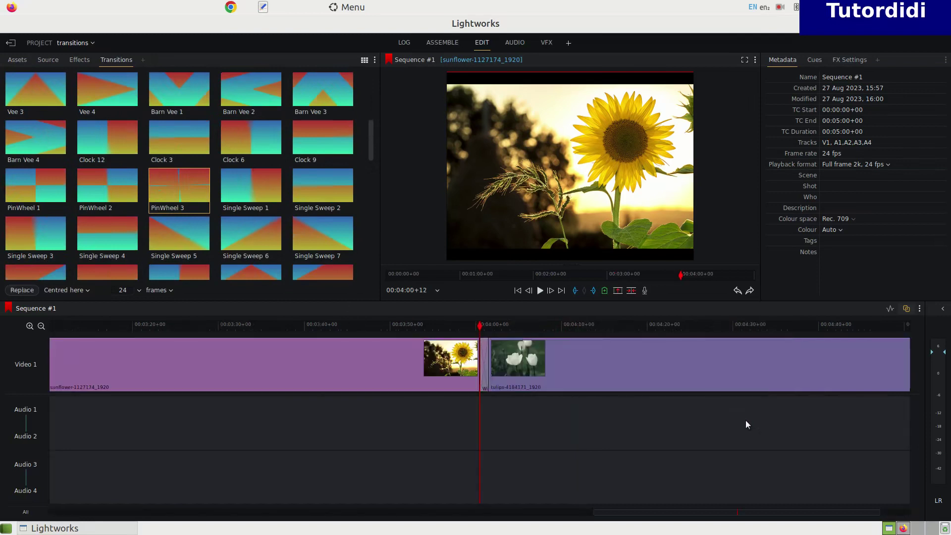
pyautogui.moveTo(490, 354); pyautogui.dragTo(519, 358)
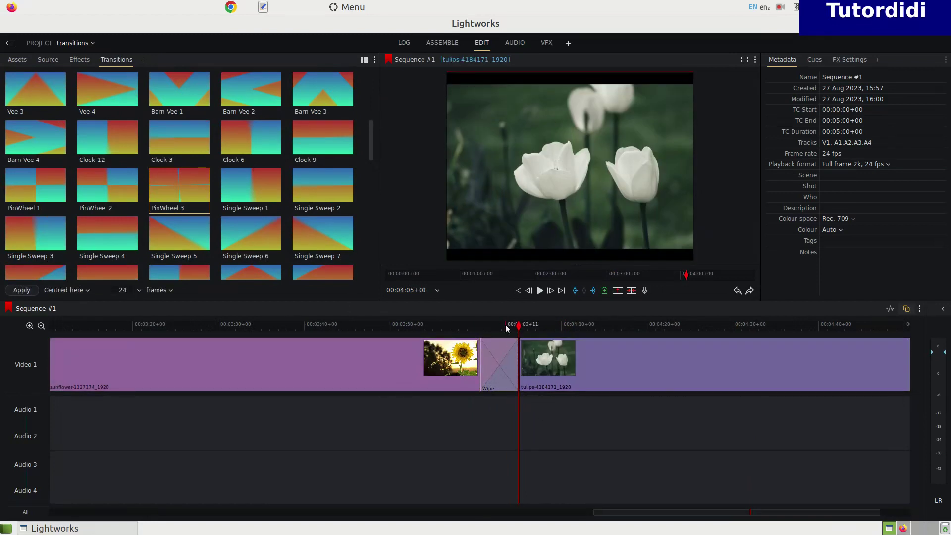
pyautogui.click(441, 325)
pyautogui.click(540, 291)
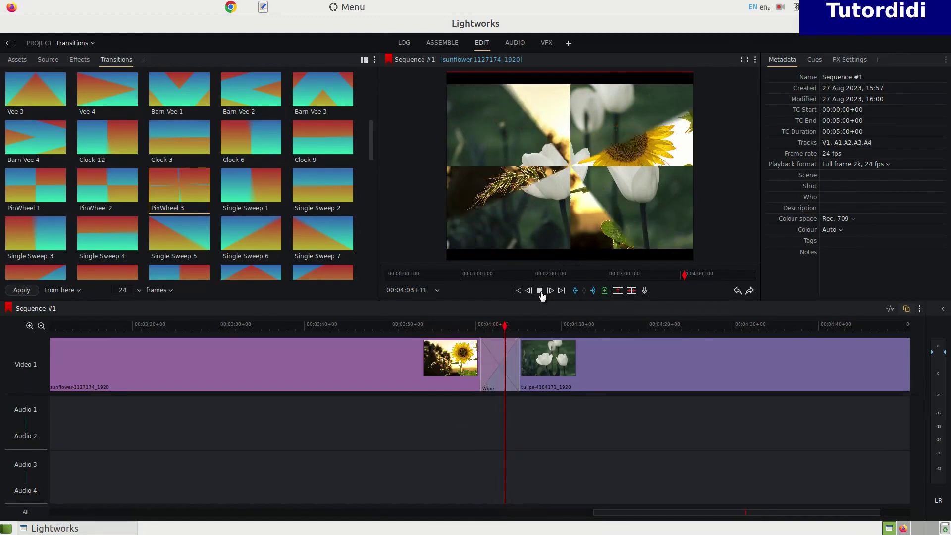
pyautogui.click(541, 292)
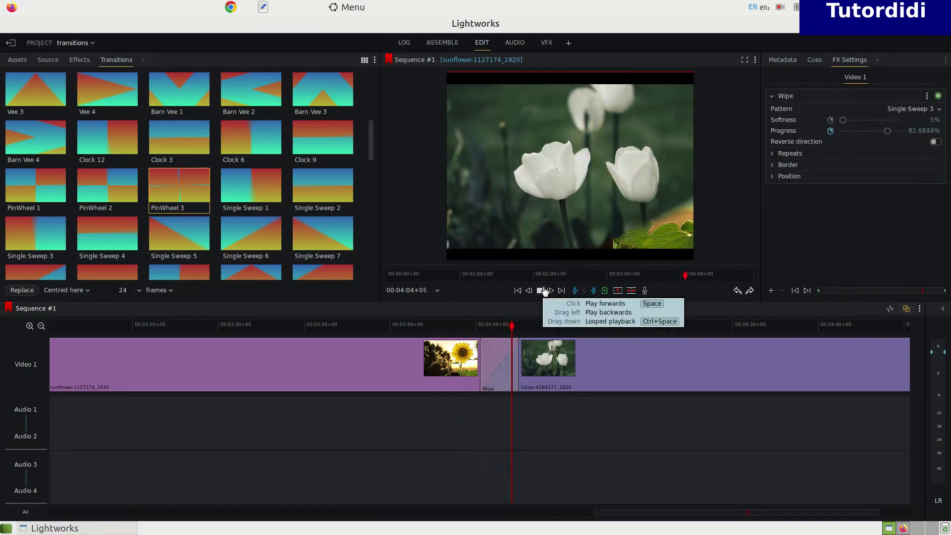
pyautogui.click(543, 292)
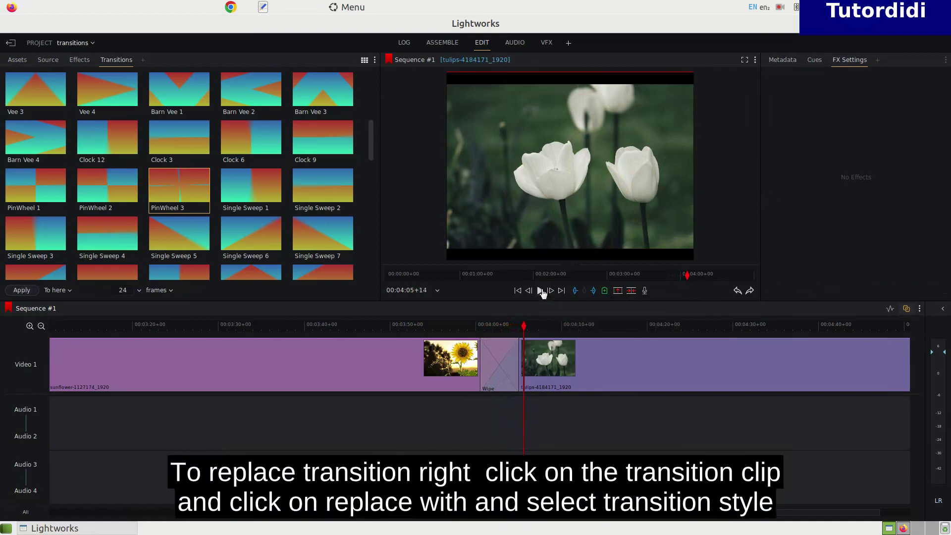
# Replace the wipe between the sunflower and tulips clips with a Push transition and play it back.
pyautogui.rightClick(501, 351)
pyautogui.rightClick(495, 366)
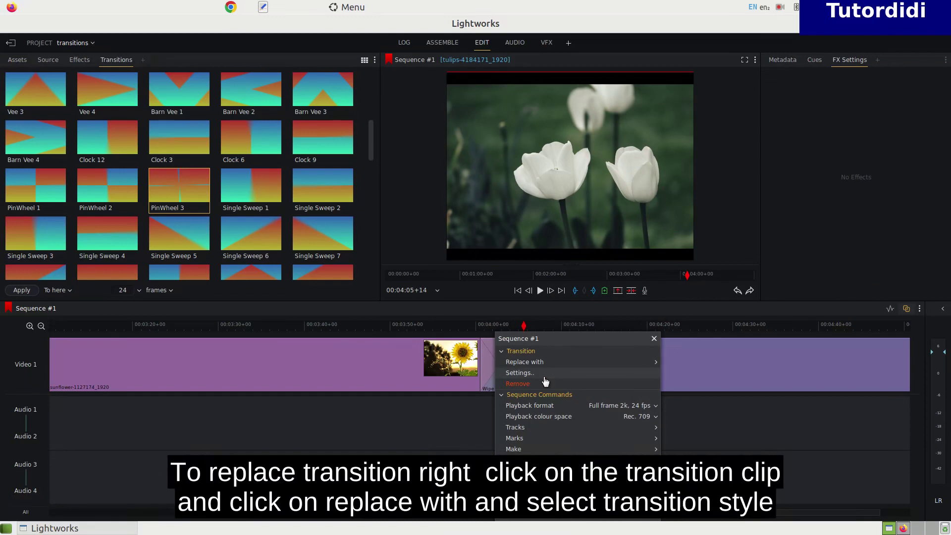
pyautogui.click(557, 366)
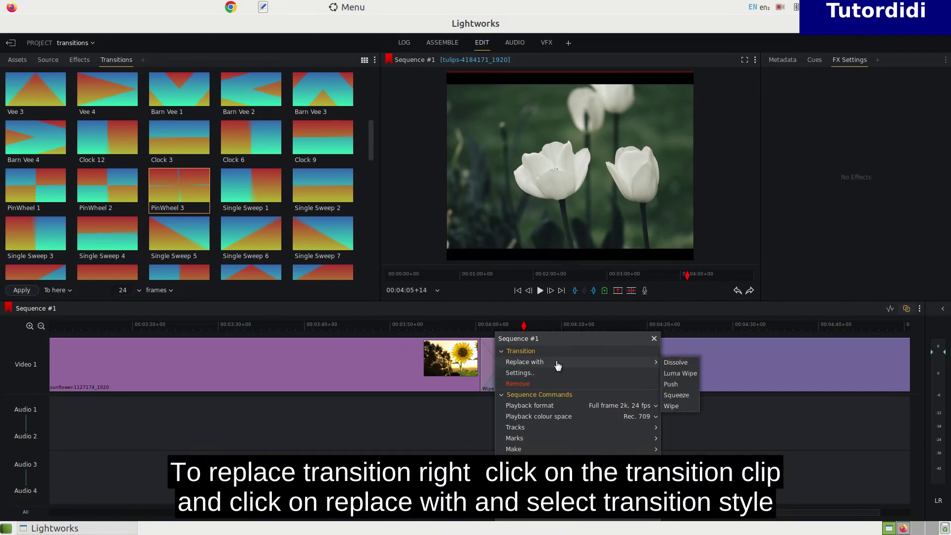
pyautogui.click(682, 385)
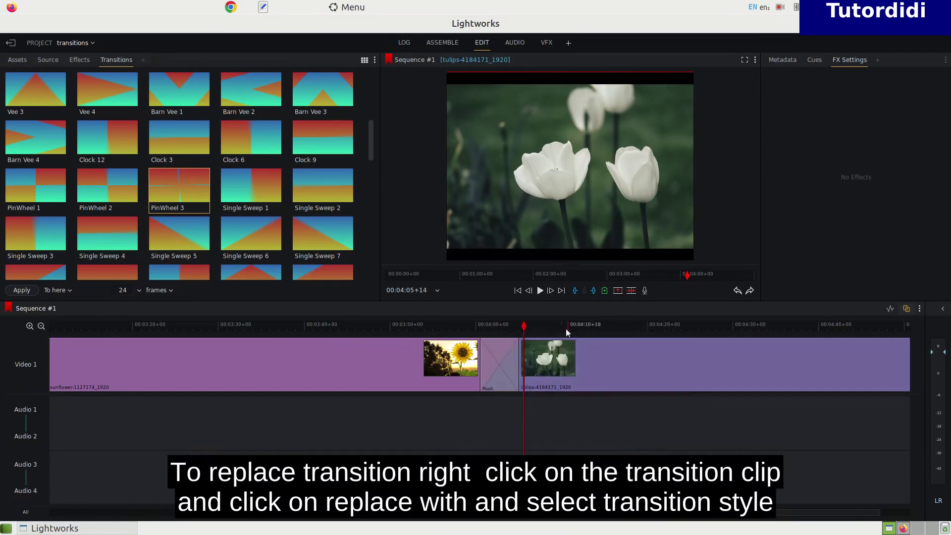
pyautogui.click(484, 328)
pyautogui.click(463, 331)
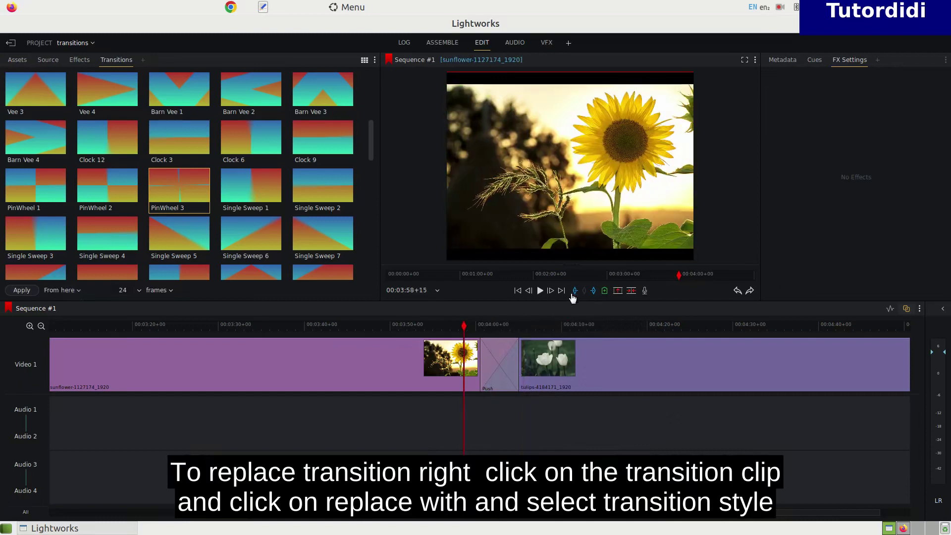
pyautogui.click(541, 291)
# Preview the sequence from its start in full screen, return to the editor, and continue playback within the blossom clip.
pyautogui.hotkey('shift', 'z')
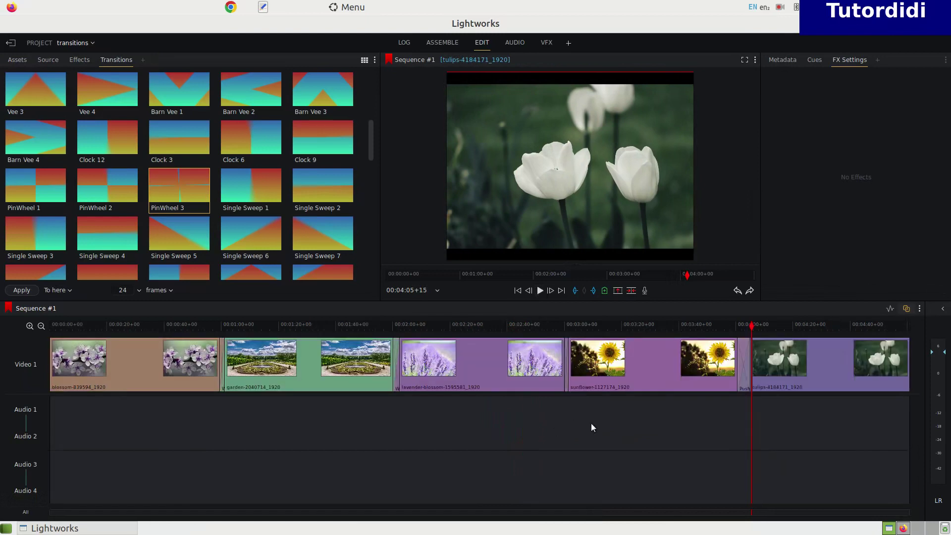
pyautogui.click(727, 322)
pyautogui.press('Home')
pyautogui.doubleClick(558, 202)
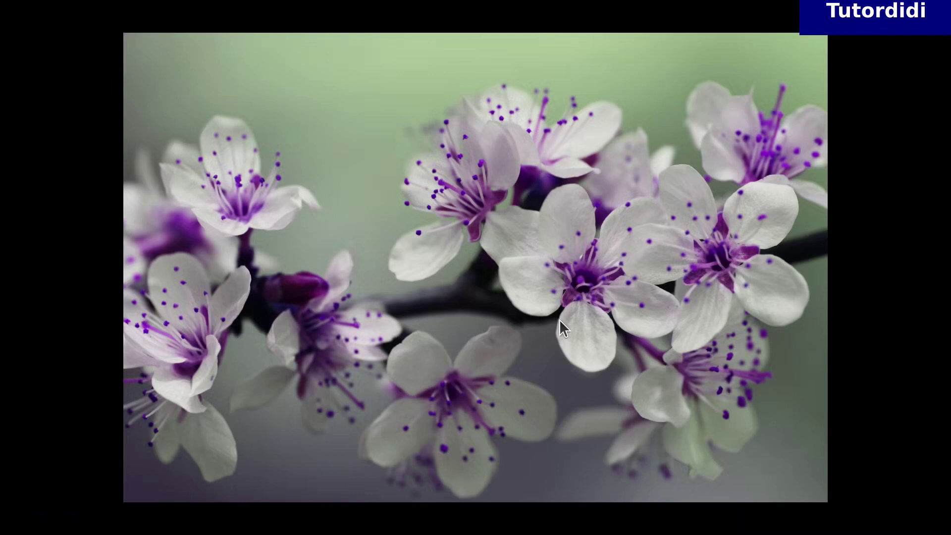
pyautogui.moveTo(421, 396)
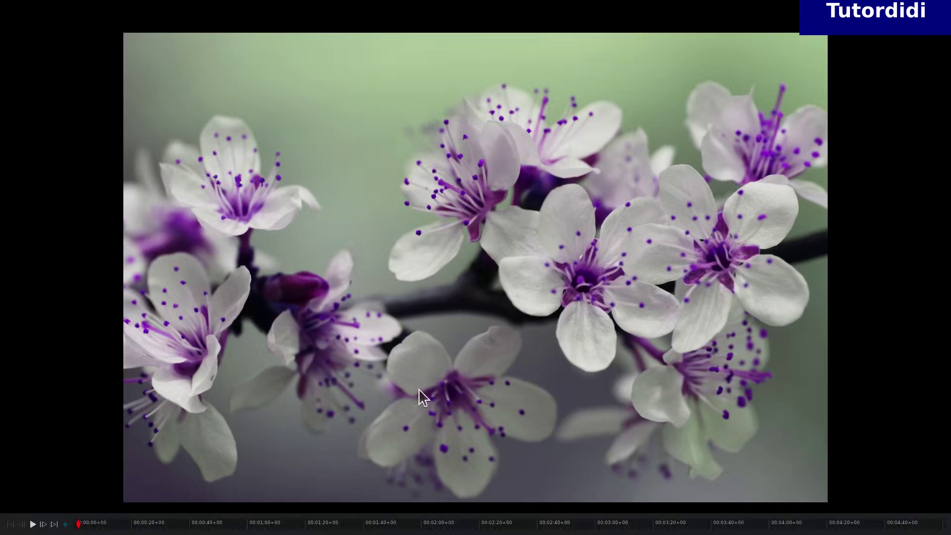
pyautogui.click(33, 526)
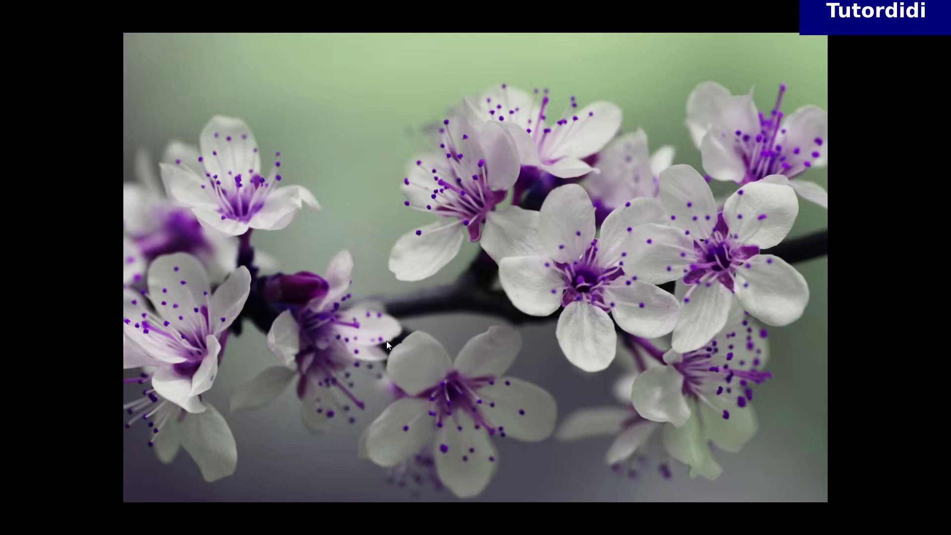
pyautogui.moveTo(542, 382)
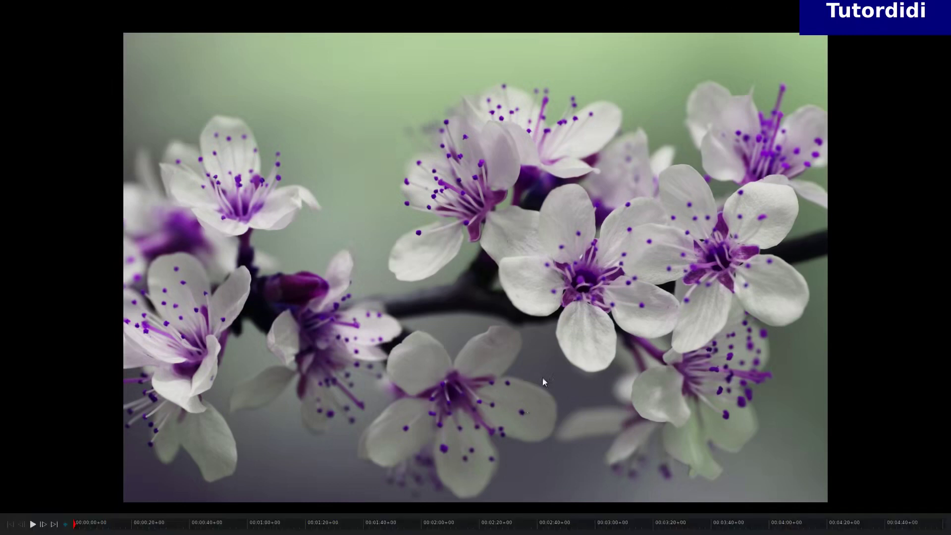
pyautogui.click(33, 525)
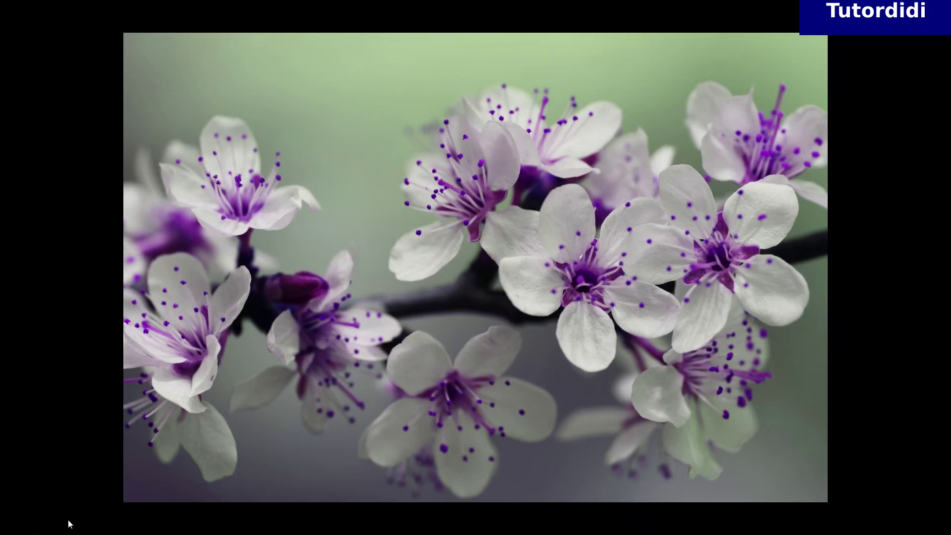
pyautogui.moveTo(44, 504)
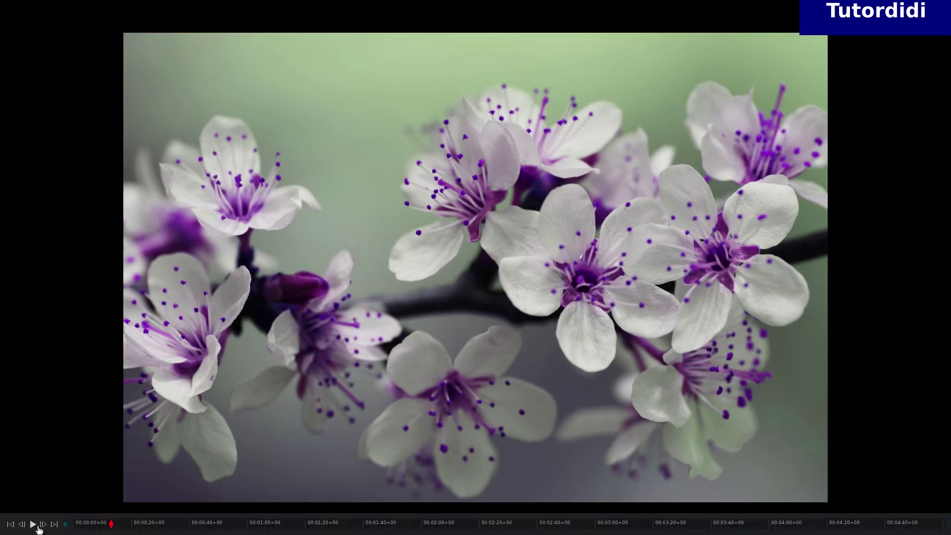
pyautogui.press('Escape')
pyautogui.click(540, 291)
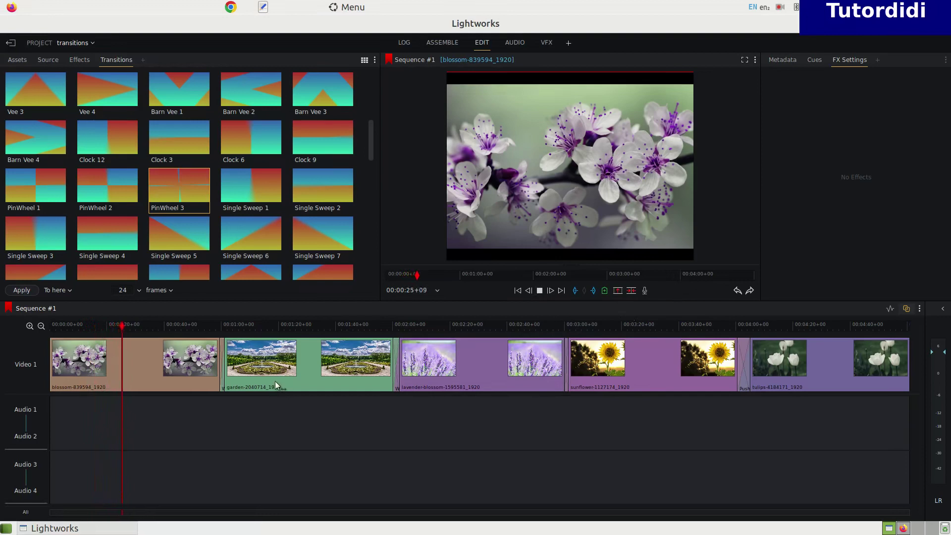
pyautogui.press('space')
# Trim the ends of the blossom, garden, lavender and sunflower clips to shorten them to about 20 seconds or less each.
pyautogui.moveTo(216, 361); pyautogui.dragTo(113, 358)
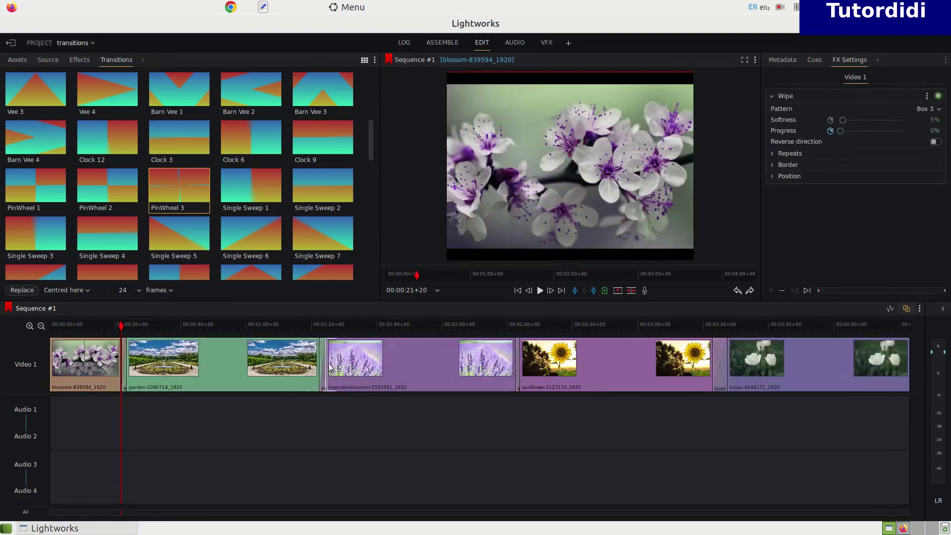
pyautogui.moveTo(325, 364); pyautogui.dragTo(182, 361)
pyautogui.moveTo(435, 362); pyautogui.dragTo(283, 367)
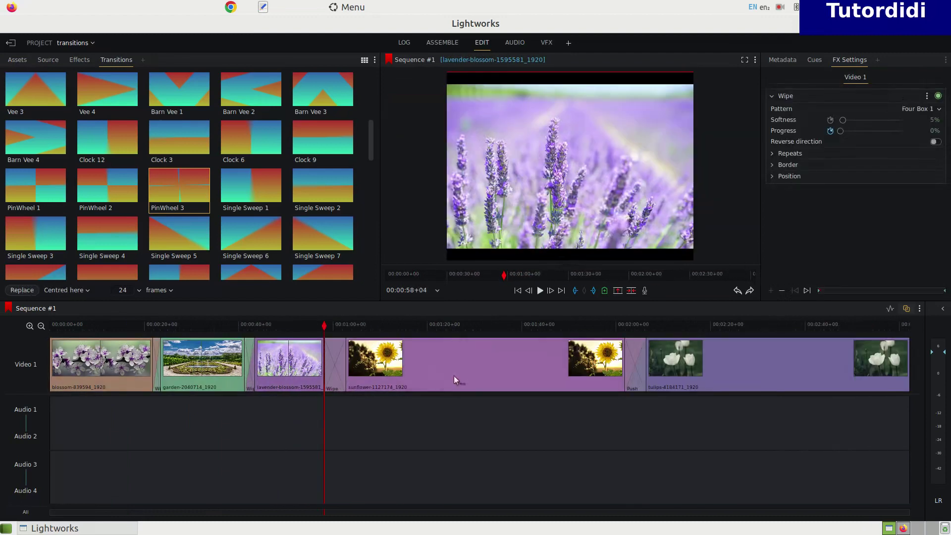
pyautogui.moveTo(626, 361); pyautogui.dragTo(406, 362)
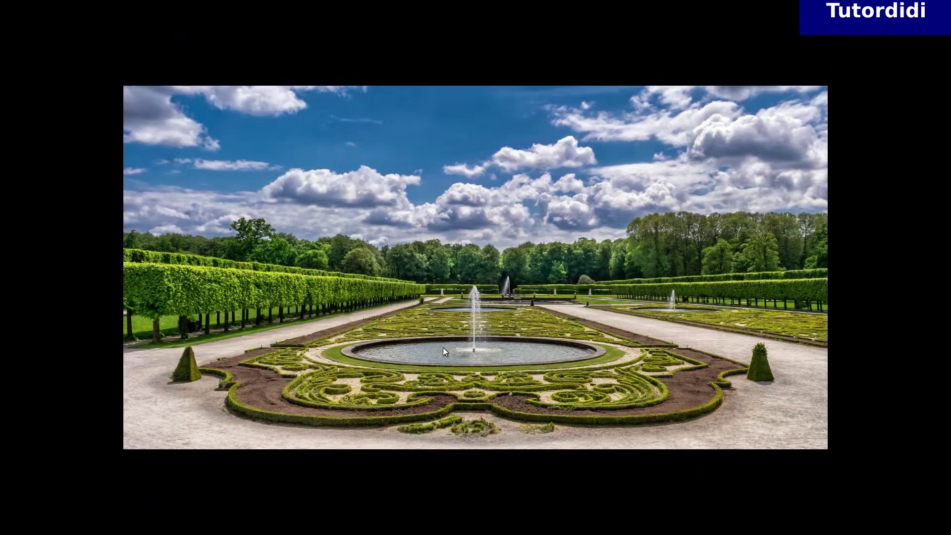
# Return to the beginning of the shortened sequence and play it.
pyautogui.press('XF86AudioLowerVolume')
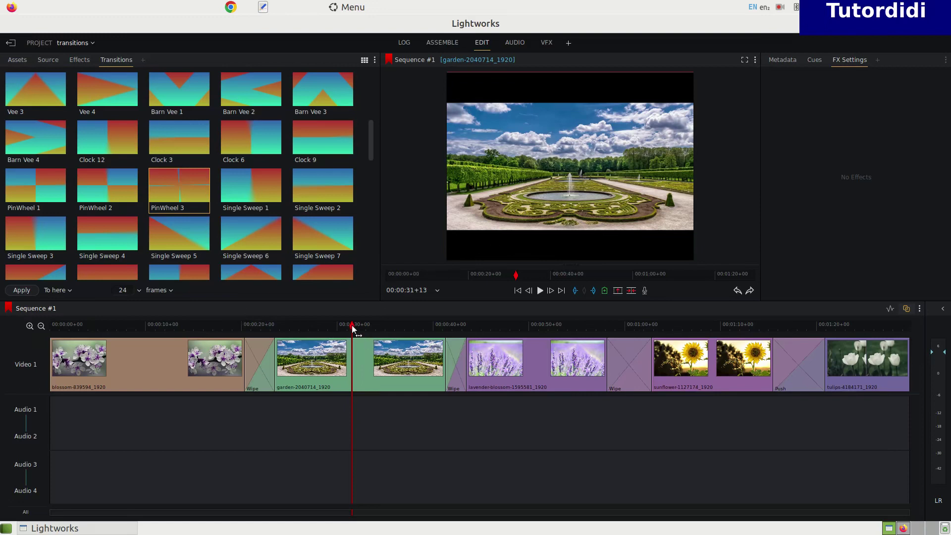
pyautogui.moveTo(353, 330); pyautogui.dragTo(2, 322)
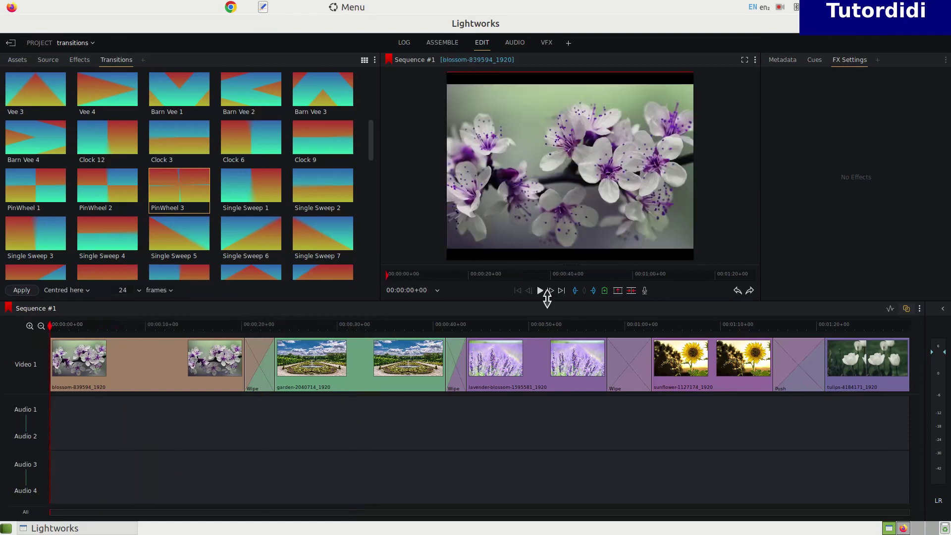
pyautogui.click(539, 290)
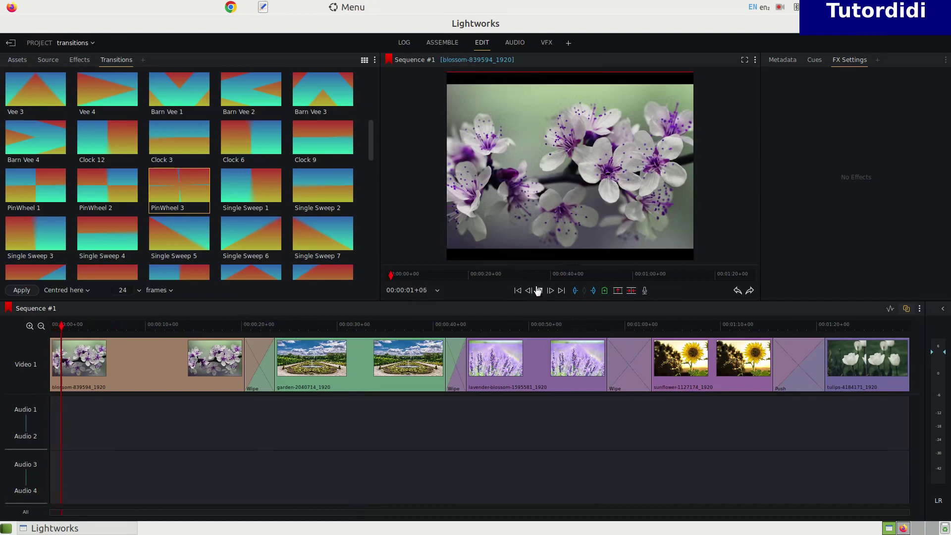